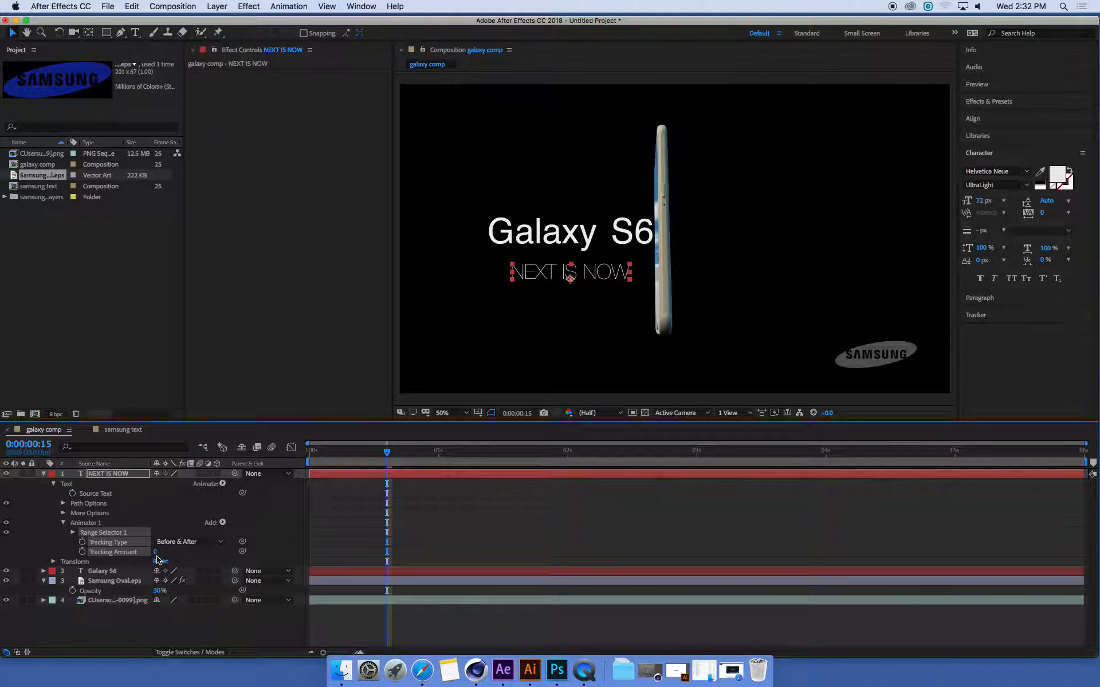
Set the NEXT IS NOW layer's Tracking Amount to -2 and start keyframing it at 0:00:00:15
mouse_move(156, 552)
mouse_down()
mouse_move(192, 552)
mouse_move(149, 550)
mouse_up()
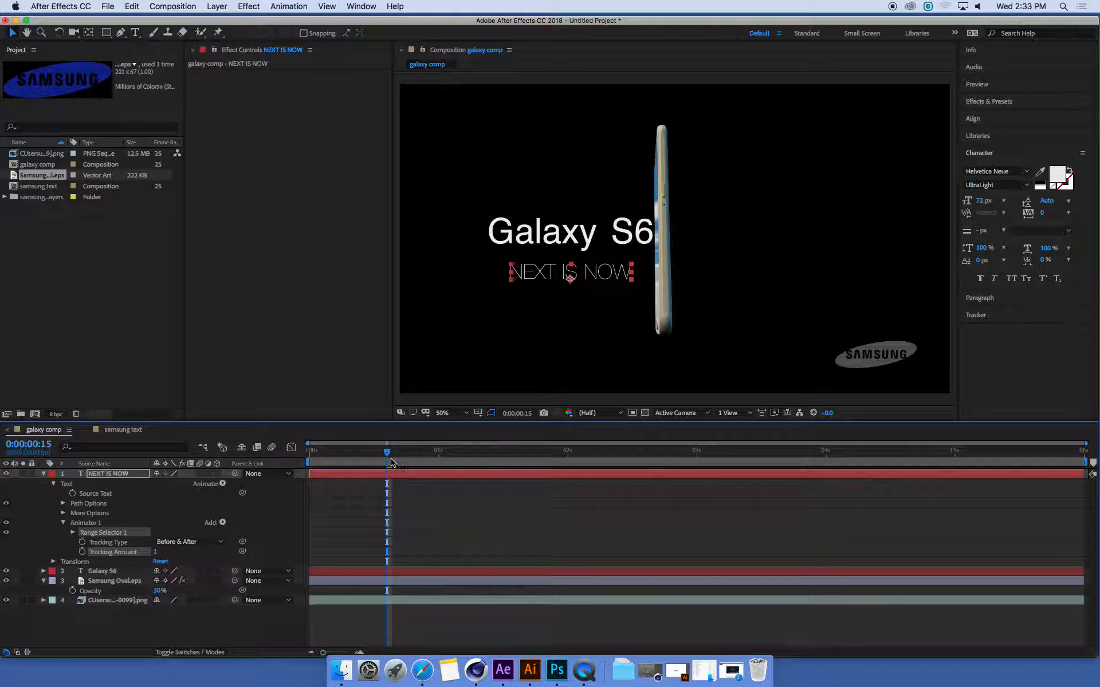
mouse_move(391, 462)
mouse_down()
mouse_move(368, 456)
mouse_move(427, 458)
mouse_move(361, 458)
mouse_move(397, 456)
mouse_up()
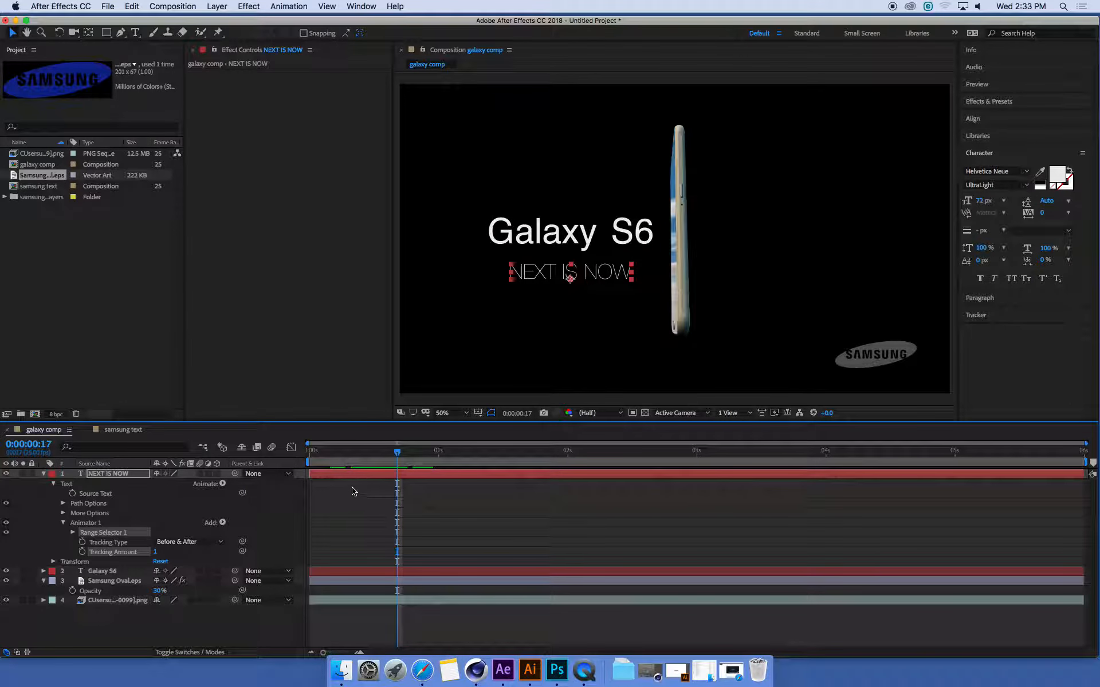
drag(397, 457, 385, 458)
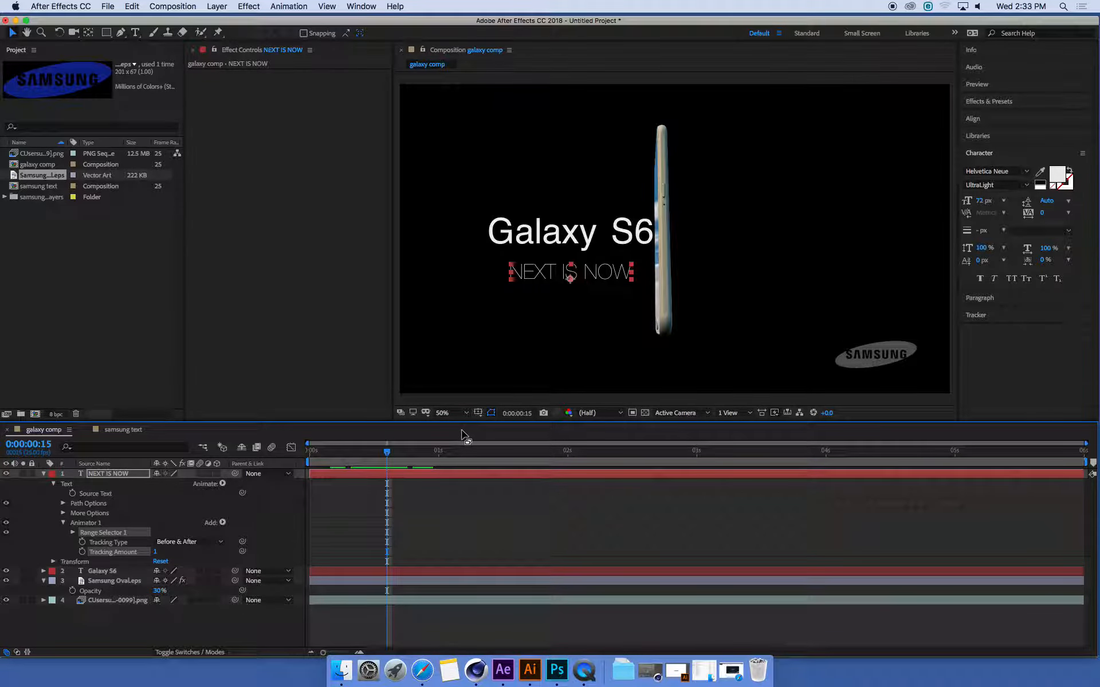
drag(155, 554, 155, 554)
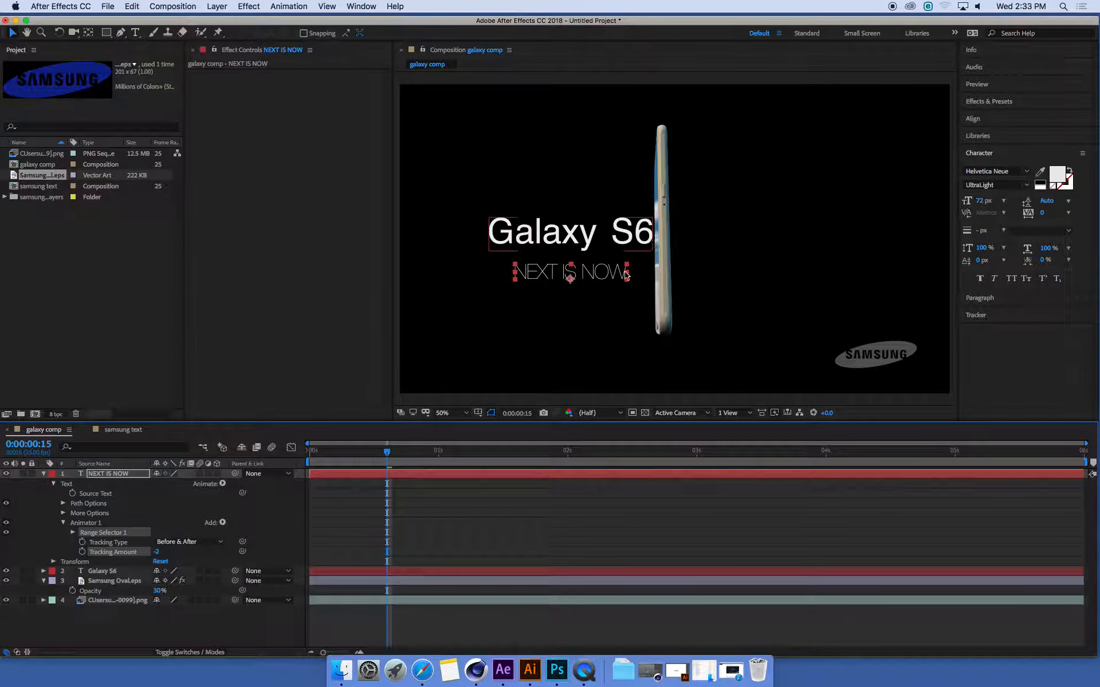
click(83, 553)
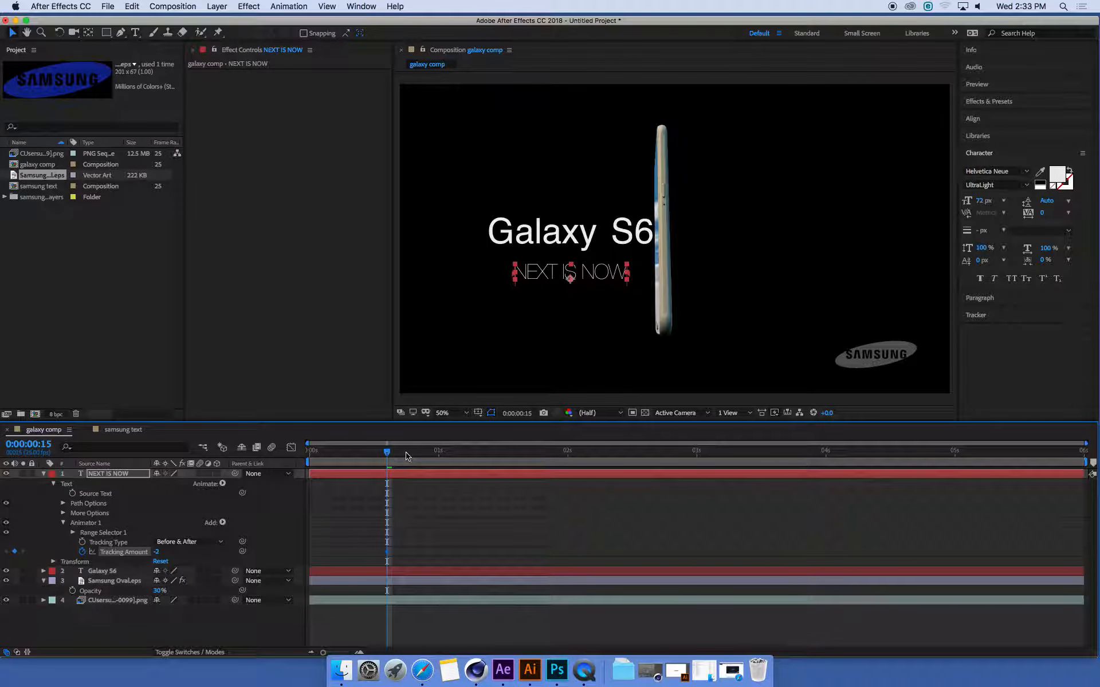
Add a Tracking Amount keyframe of 22 at 0:00:03:00 for NEXT IS NOW and scrub through the letter spacing animation
drag(405, 455, 697, 467)
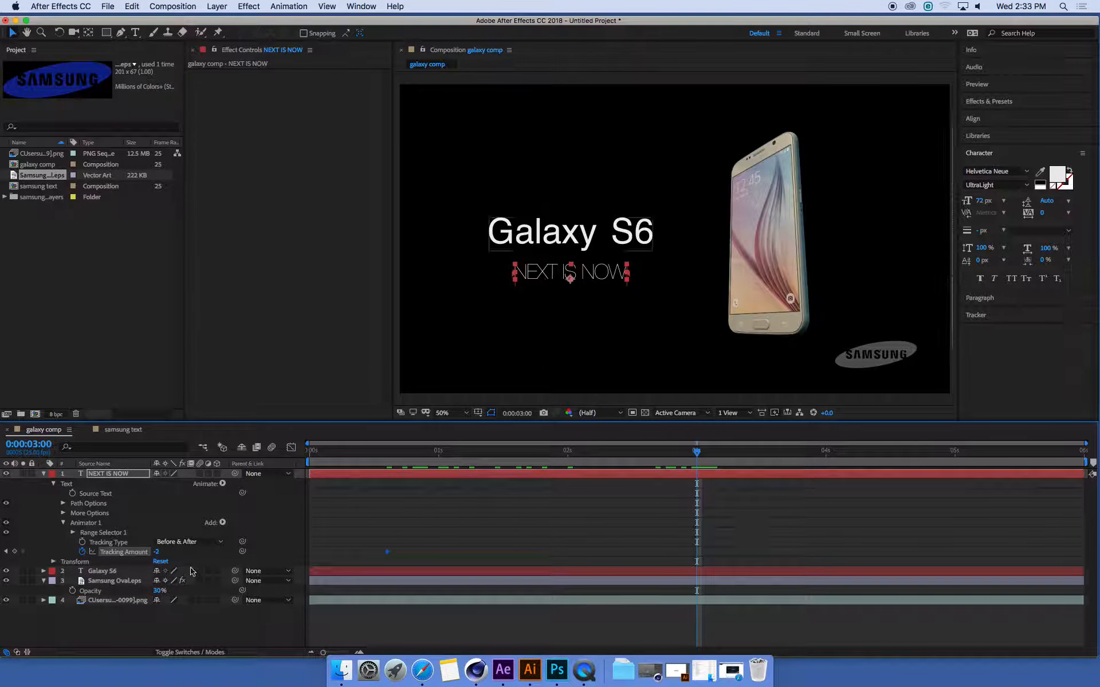
drag(163, 556, 173, 556)
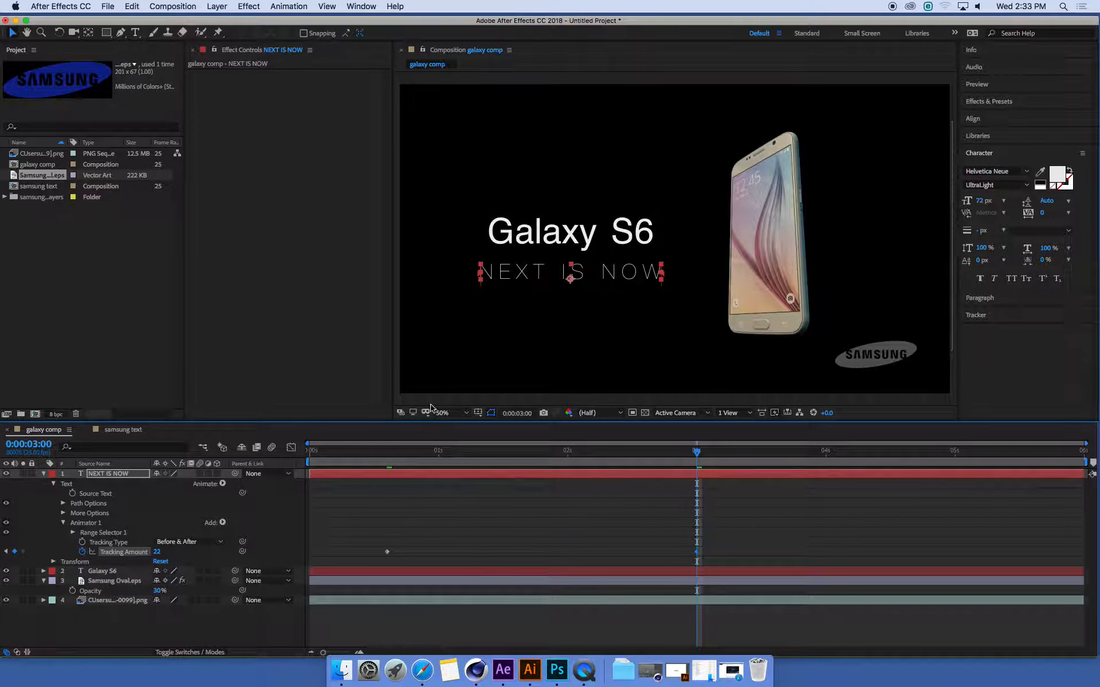
drag(380, 448, 693, 474)
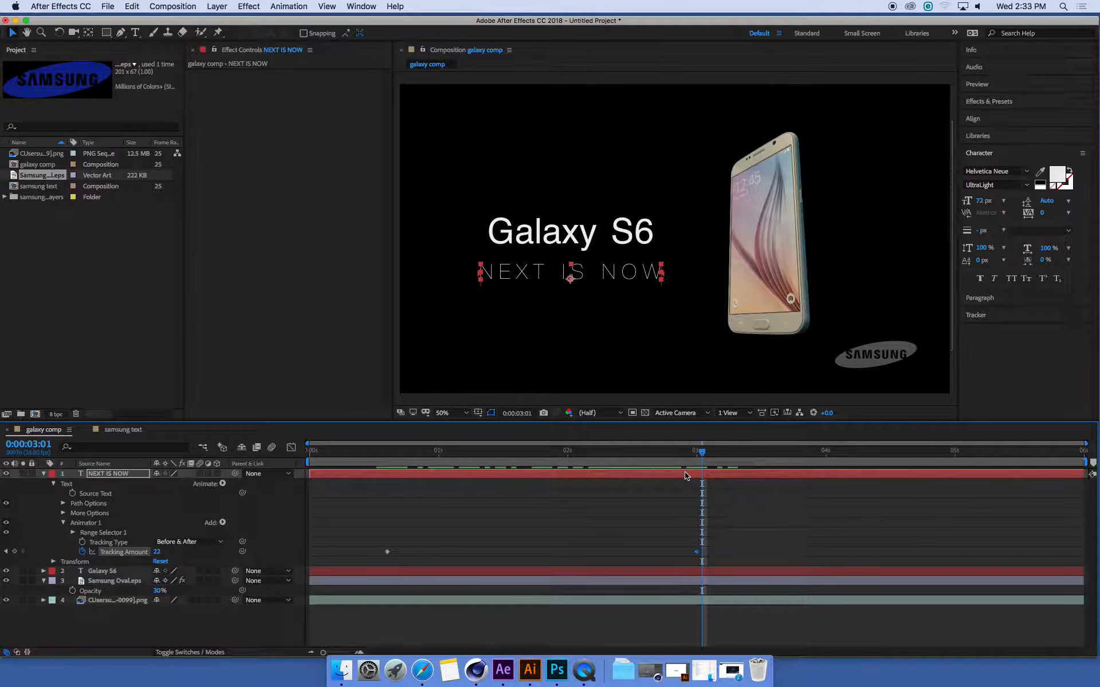
drag(603, 455, 683, 463)
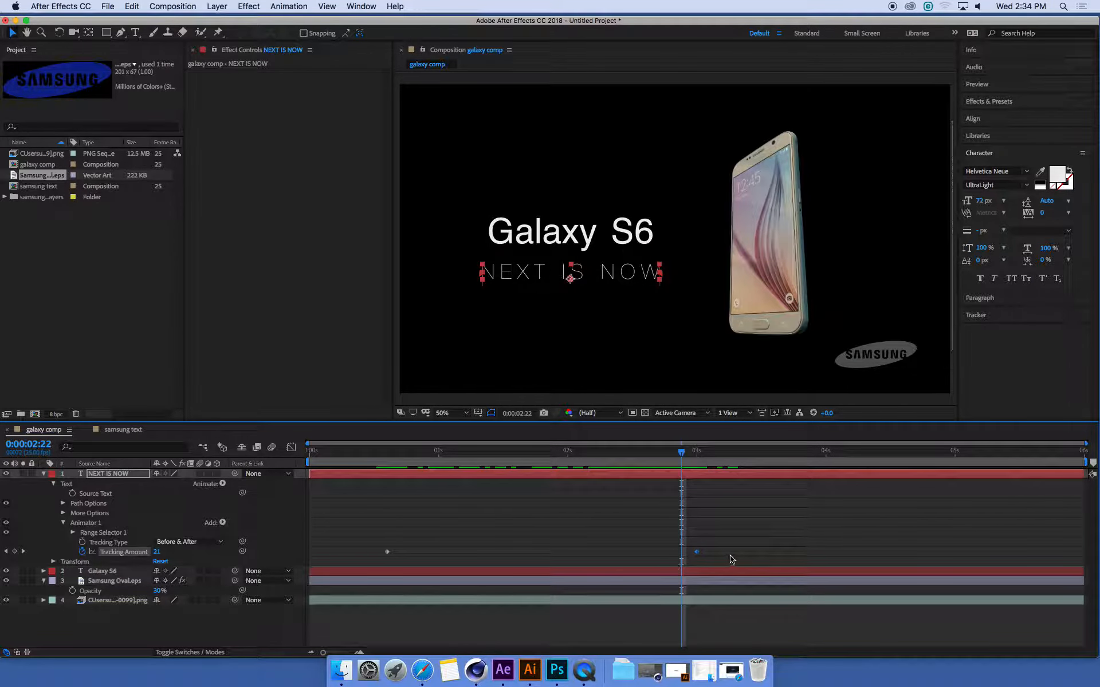
drag(594, 453, 692, 459)
Apply Easy Ease to the last Tracking Amount keyframe and preview the text animation
right_click(697, 556)
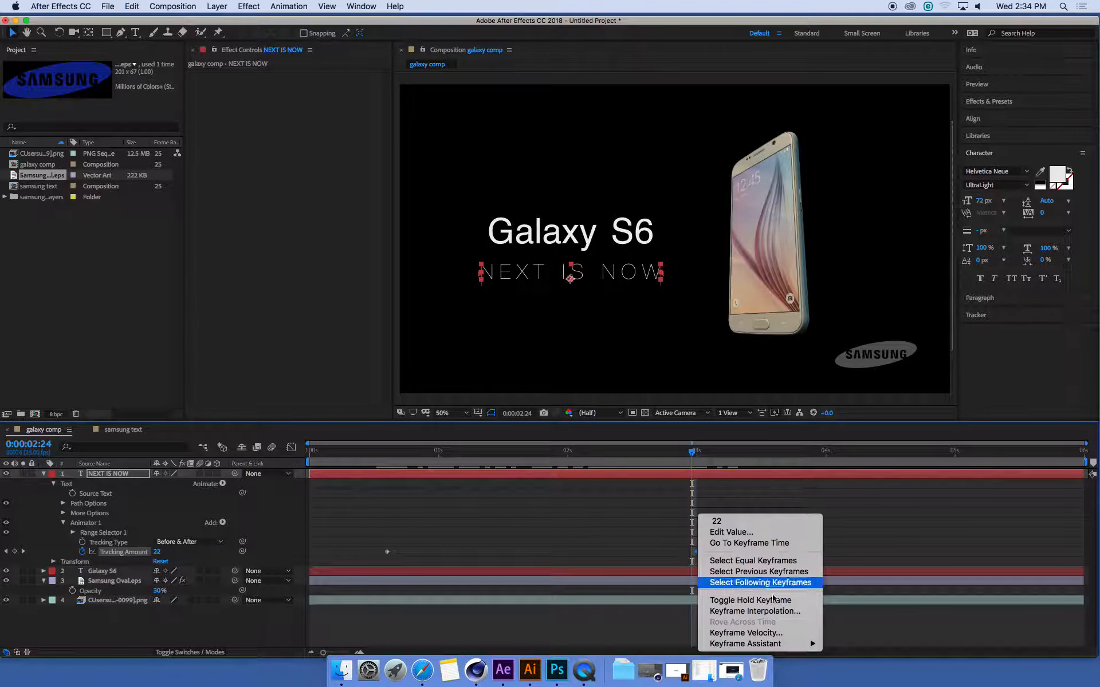
mouse_move(804, 644)
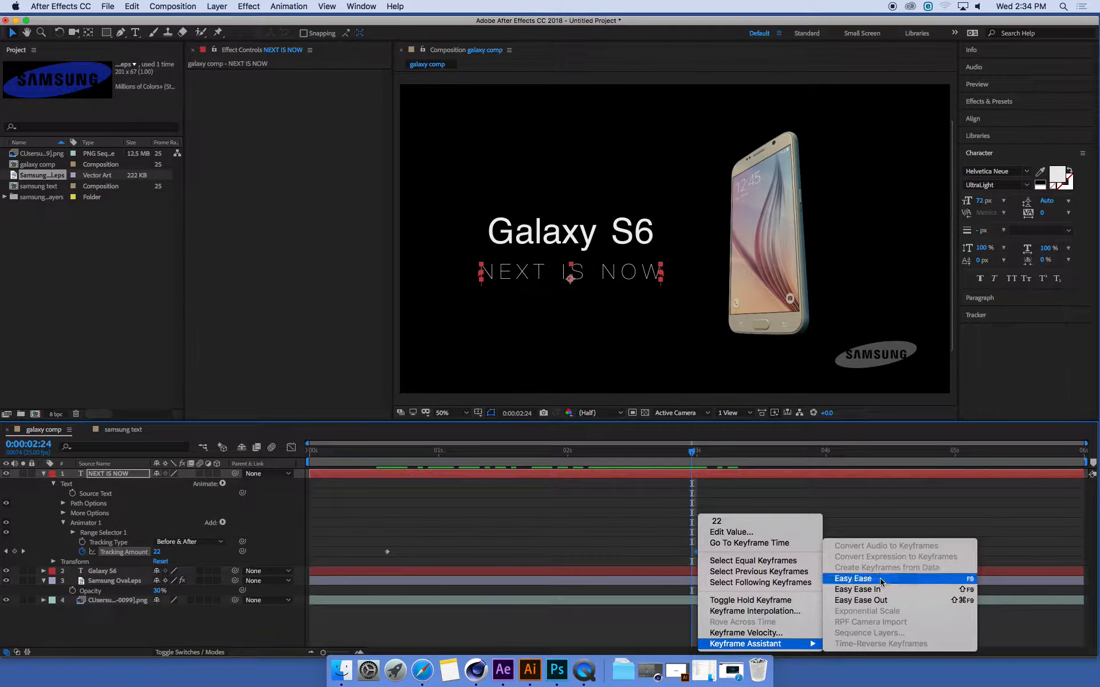
click(853, 579)
drag(386, 458, 719, 464)
click(426, 446)
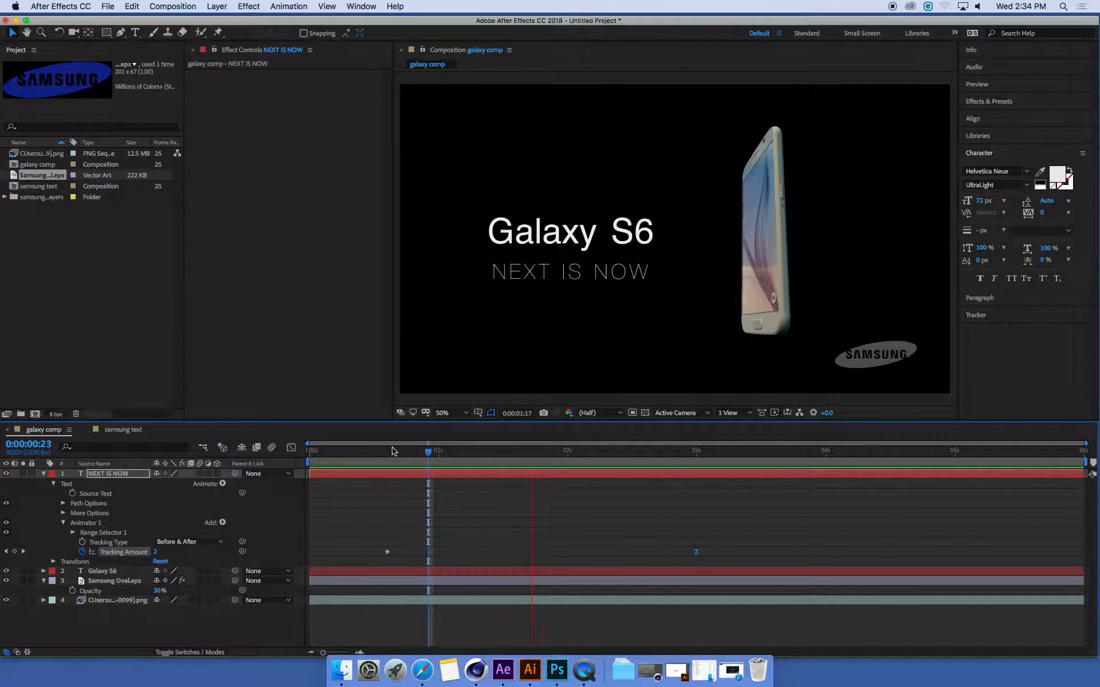
drag(392, 451, 762, 477)
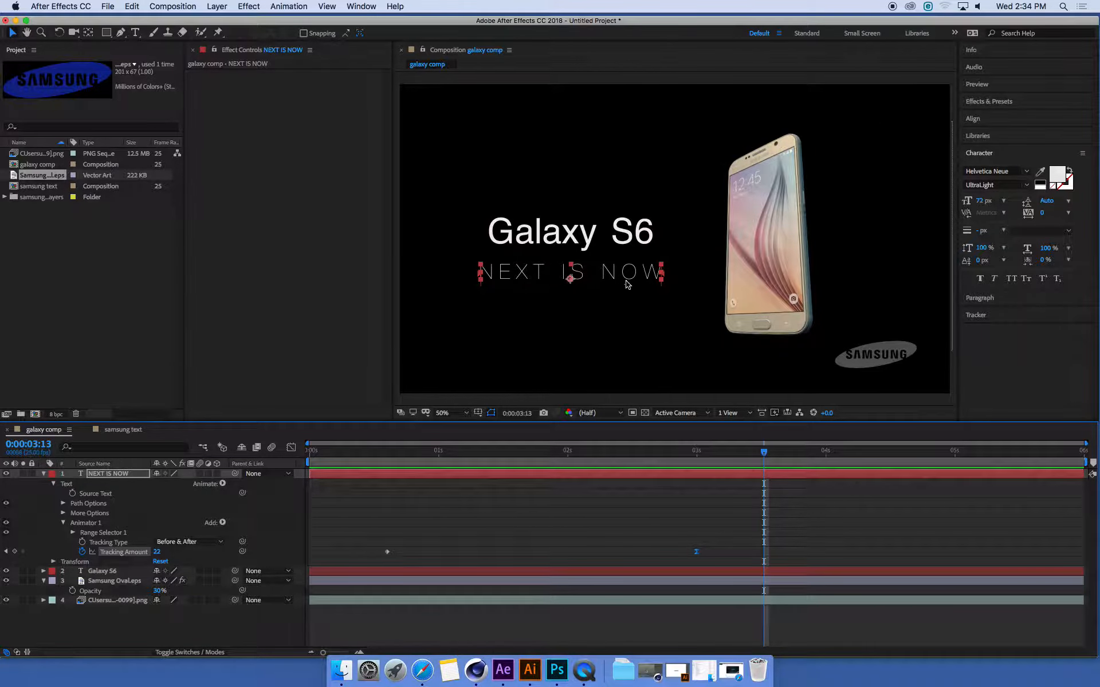
At 0:00:03:00, reduce the NEXT IS NOW font size to 61 px to match the Galaxy S6 title's width, and play the animation
drag(690, 453, 697, 452)
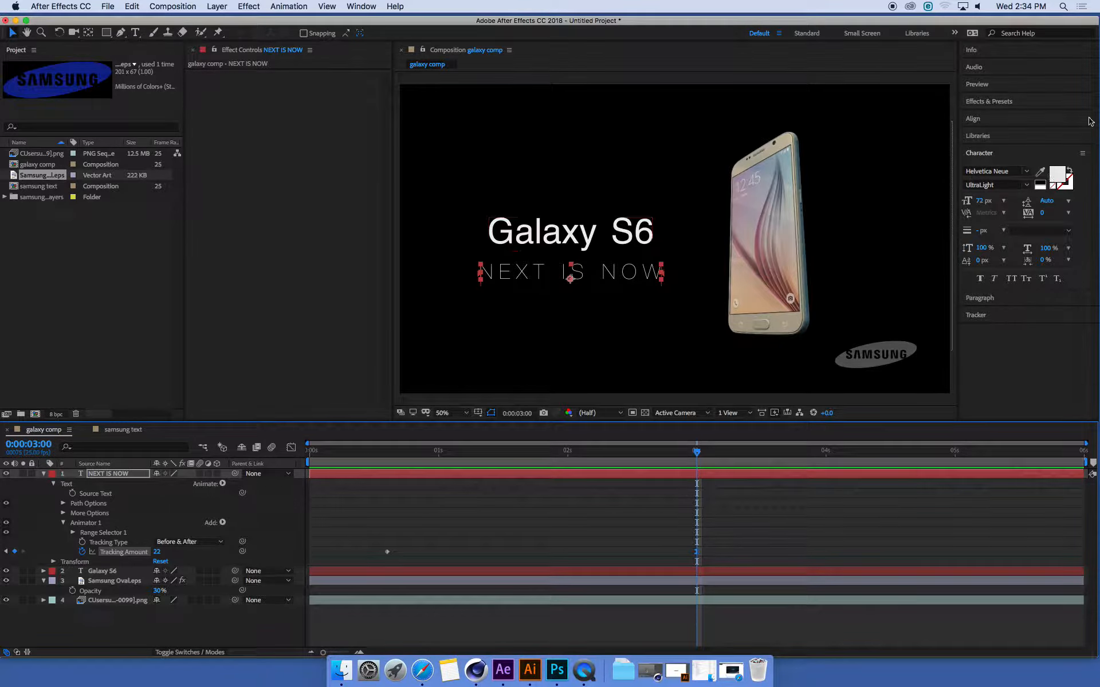
double_click(82, 475)
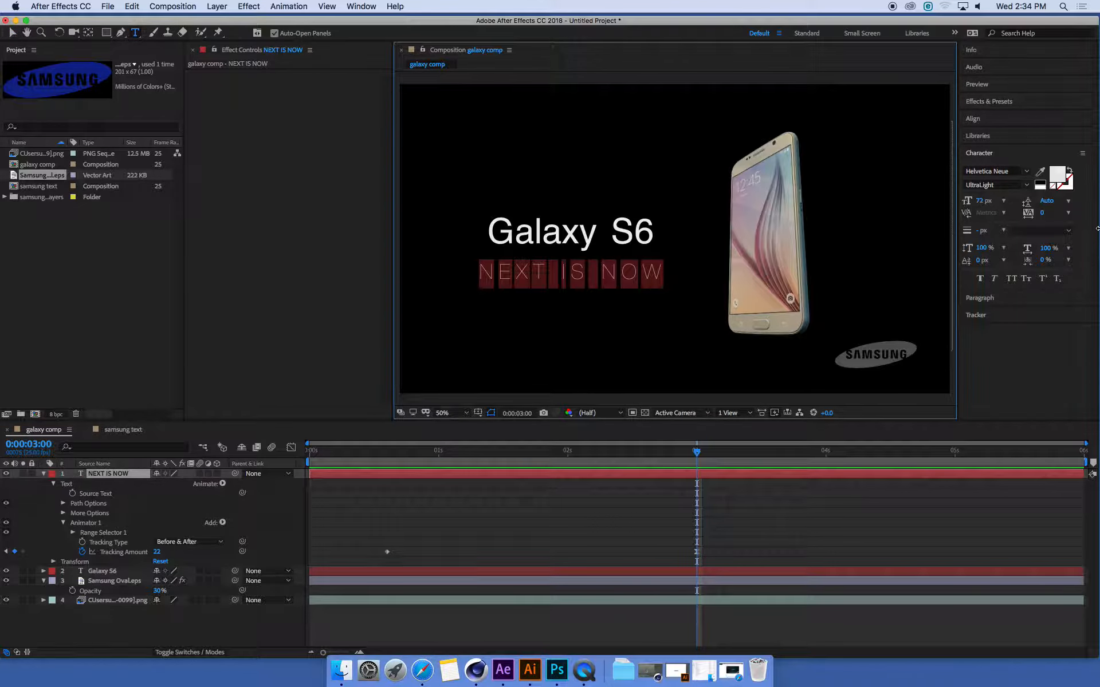
drag(986, 205, 976, 204)
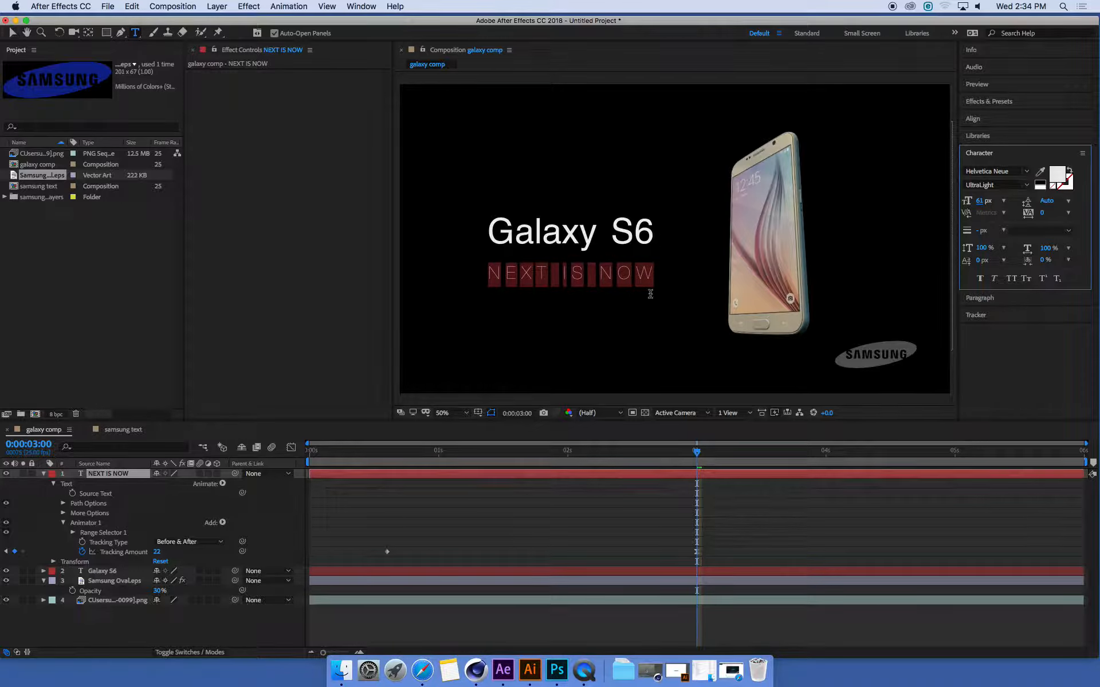
click(361, 453)
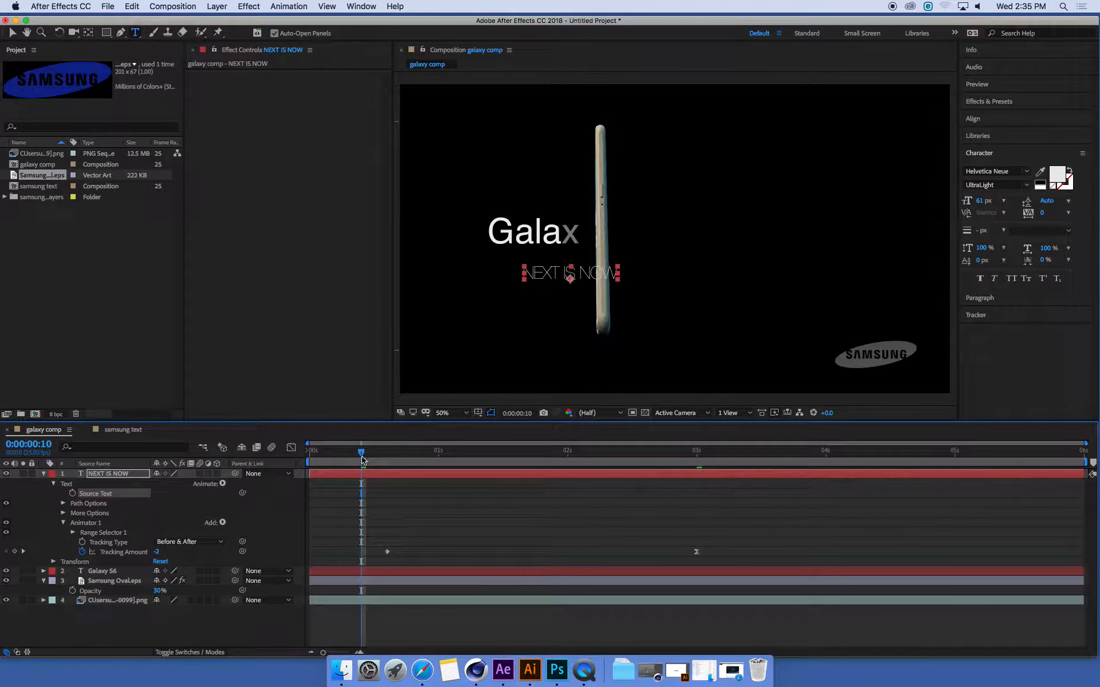
key(space)
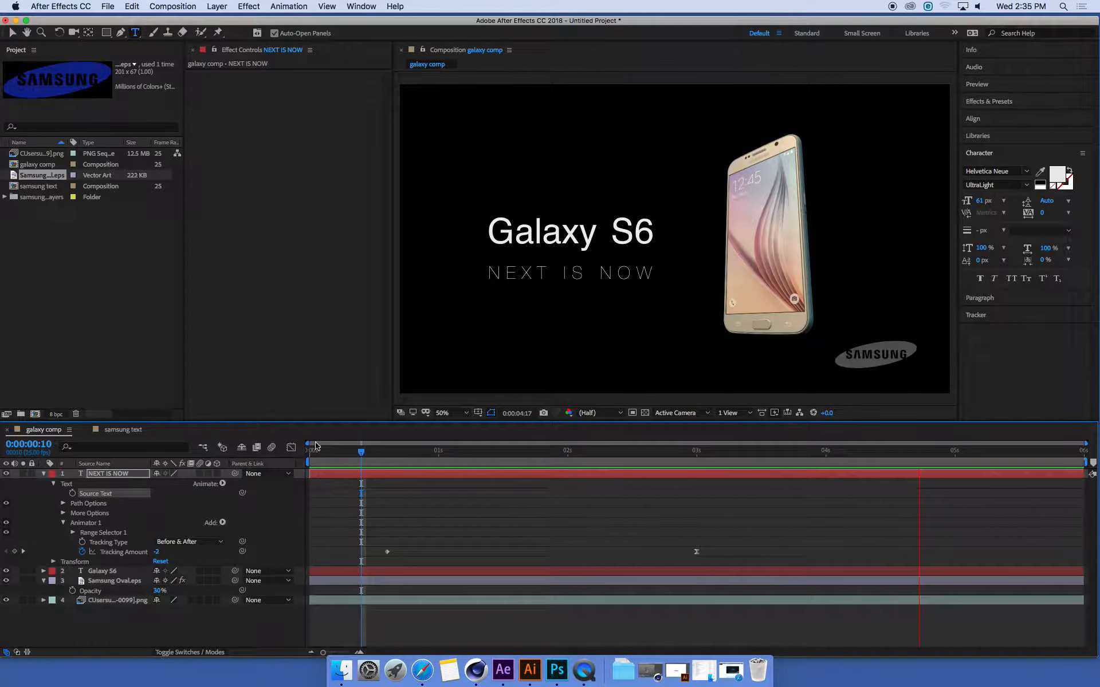
click(377, 457)
key(space)
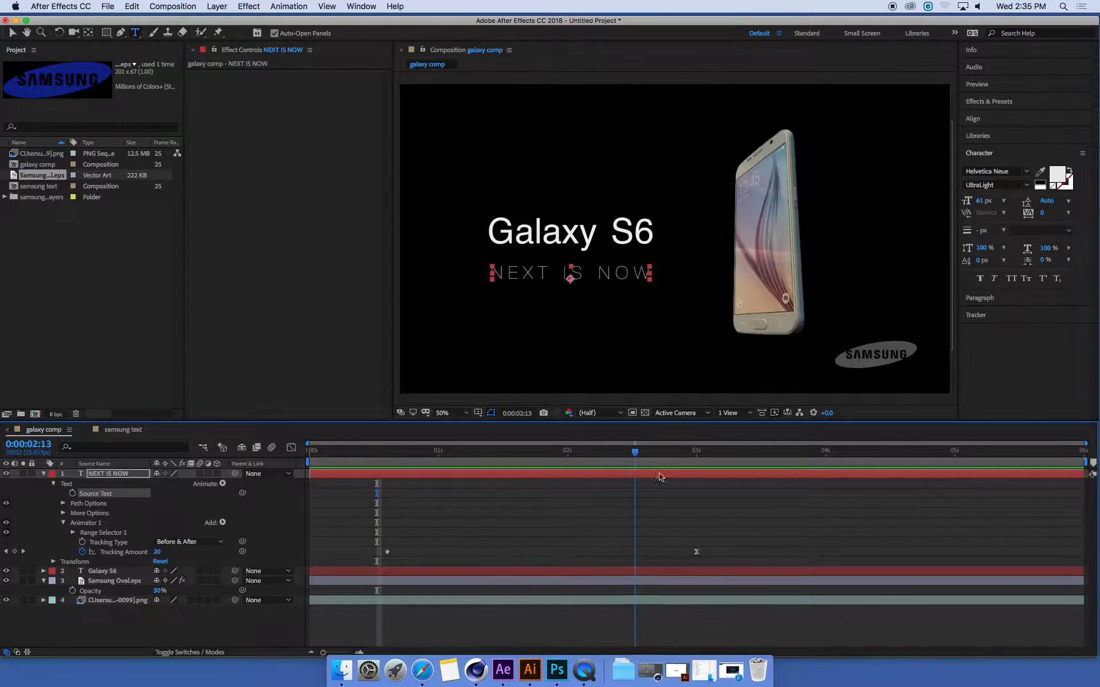
At 0:00:00:15, add an Opacity keyframe of 0% on the NEXT IS NOW layer
drag(891, 480, 387, 457)
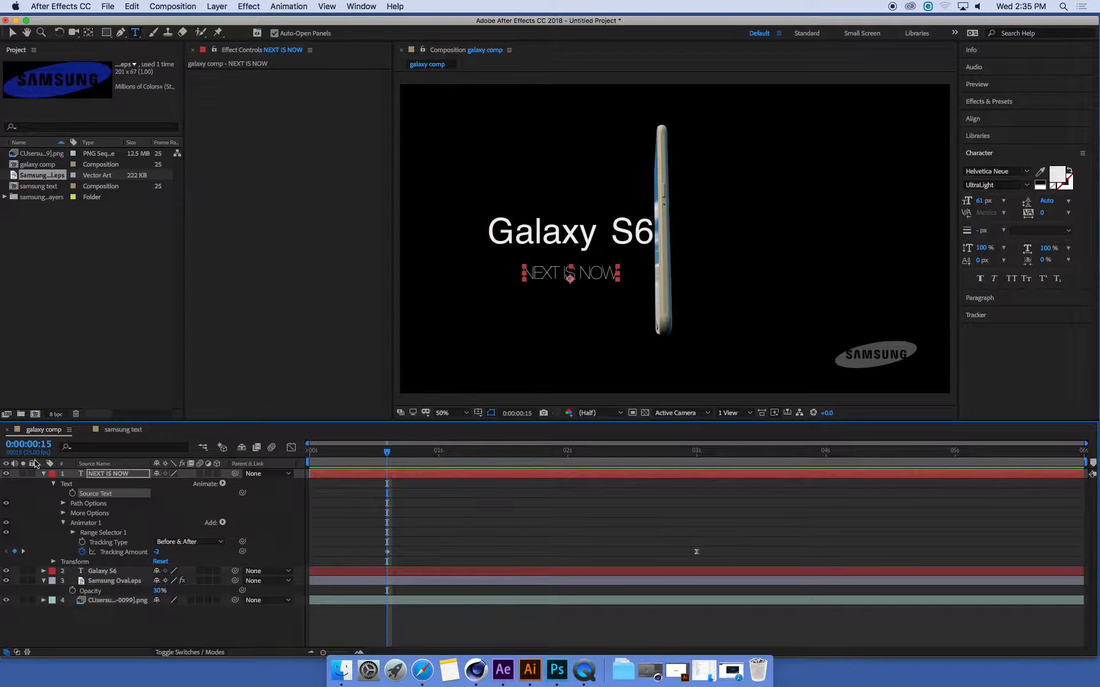
click(104, 473)
key(t)
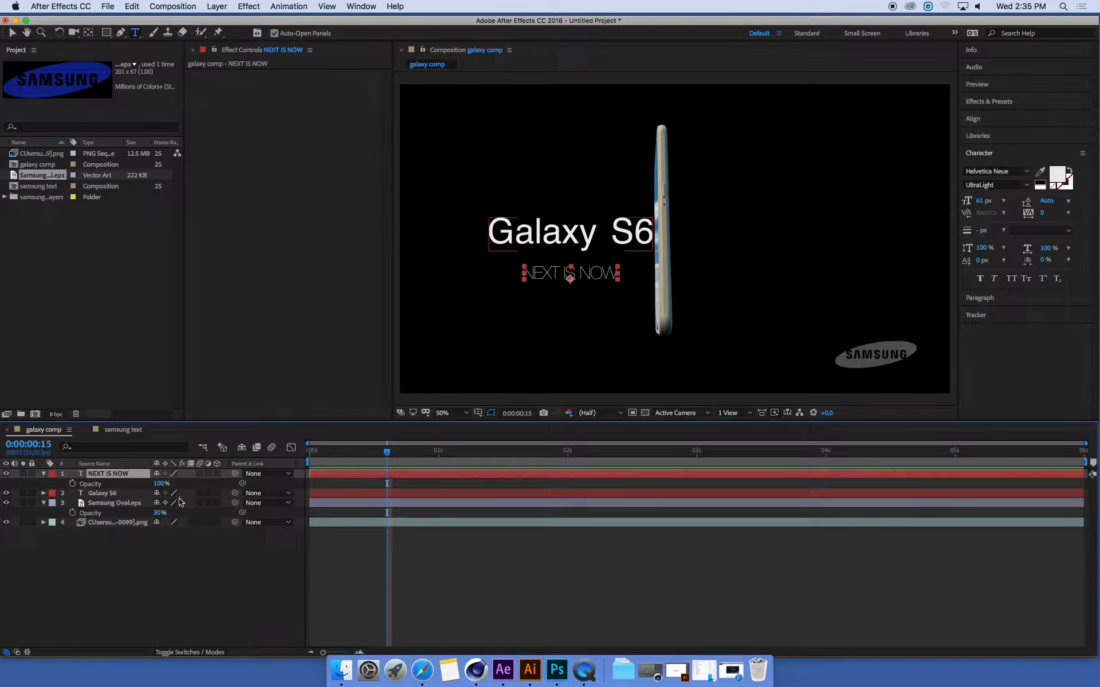
drag(161, 484, 34, 490)
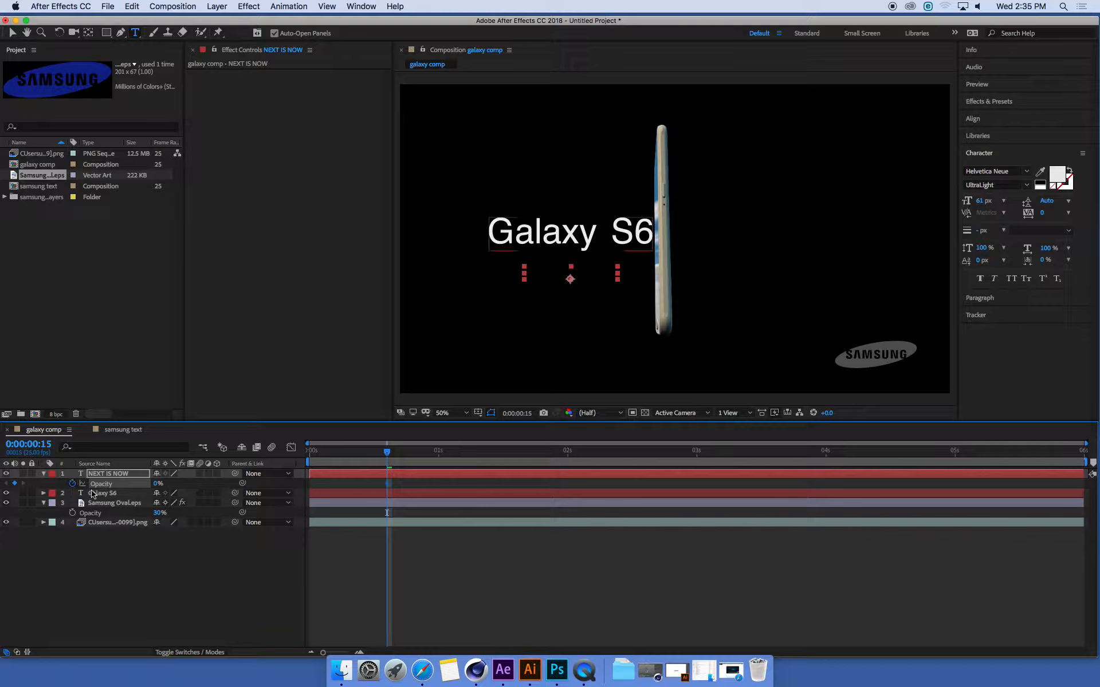
Add a 100% Opacity keyframe at 0:00:02:00 on the NEXT IS NOW layer and preview the fade-in
drag(391, 455, 568, 462)
drag(158, 484, 265, 493)
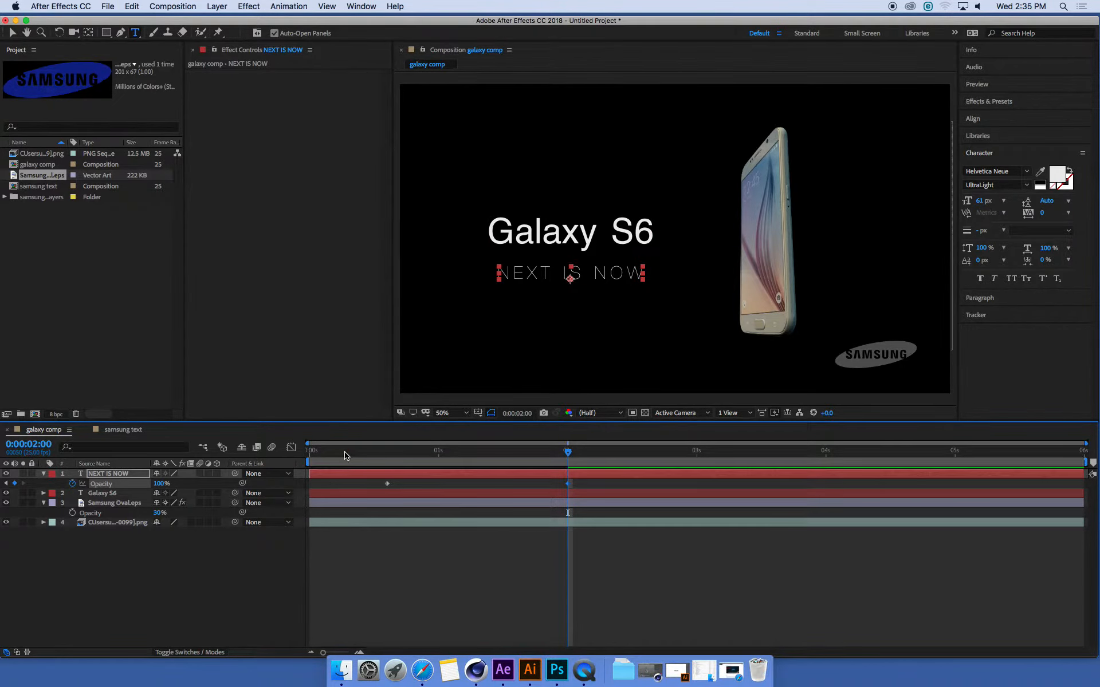
drag(345, 456, 387, 475)
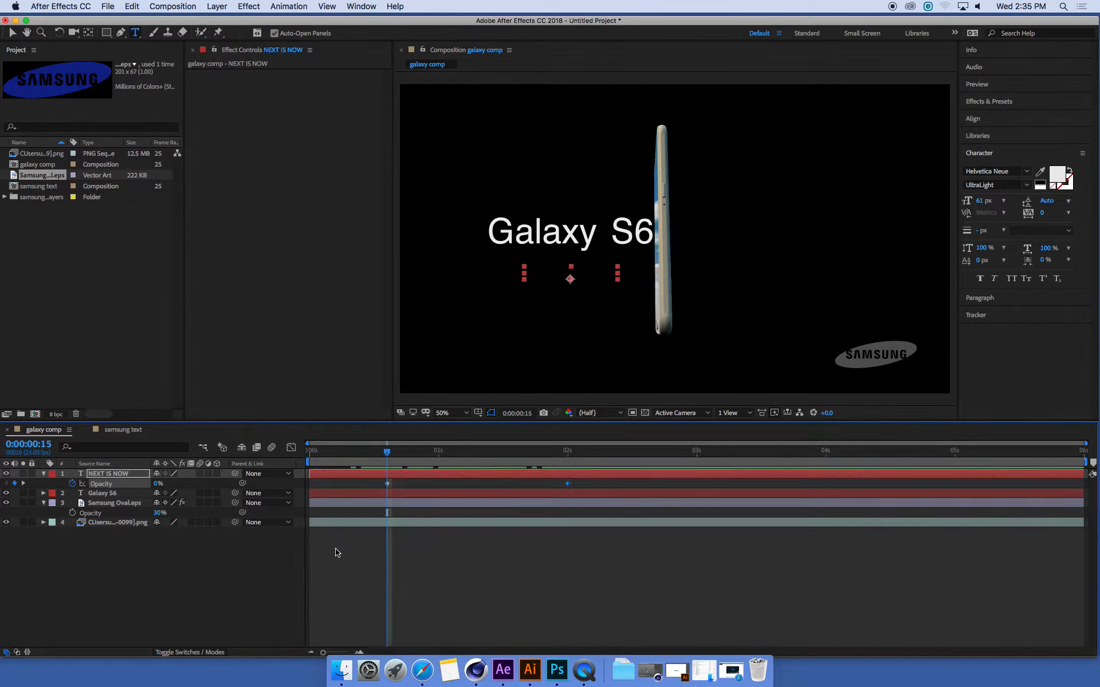
click(337, 552)
key(space)
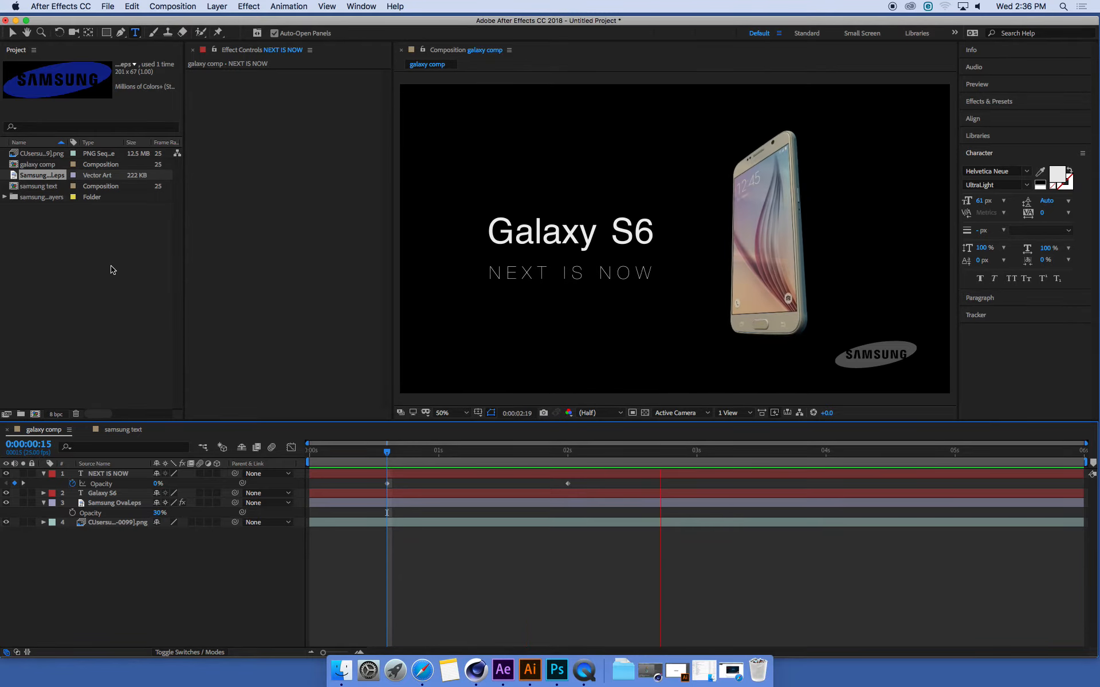
right_click(584, 671)
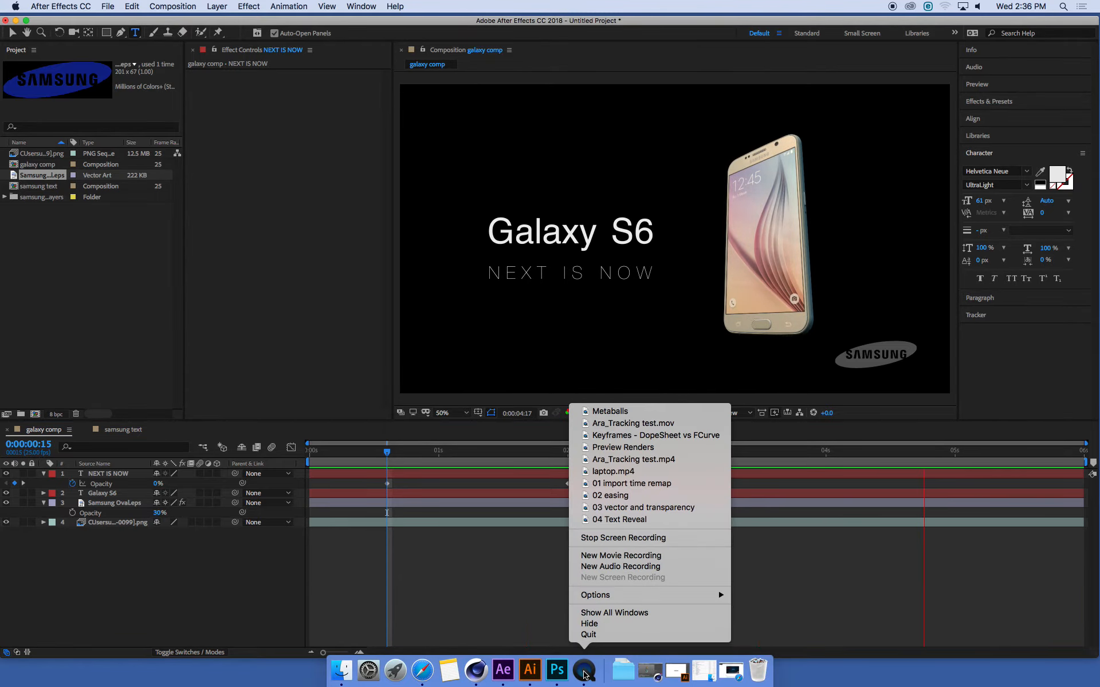